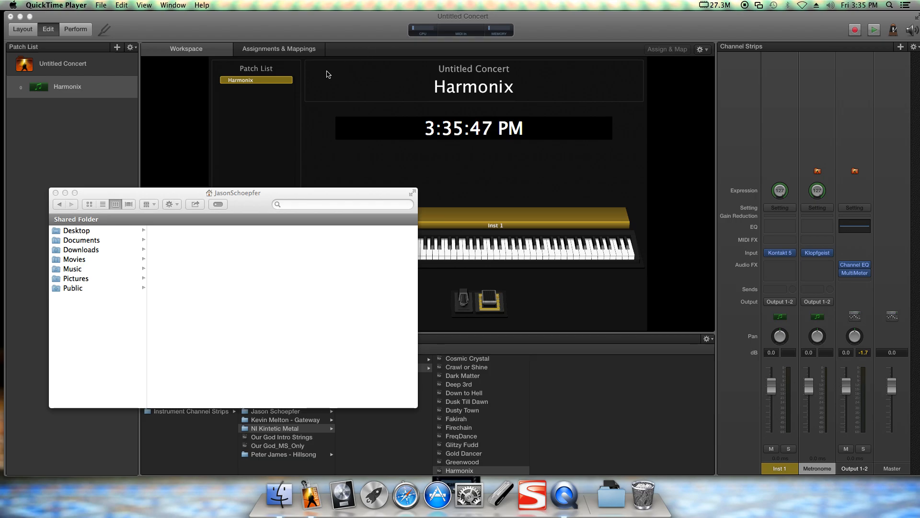
drag(220, 194, 367, 142)
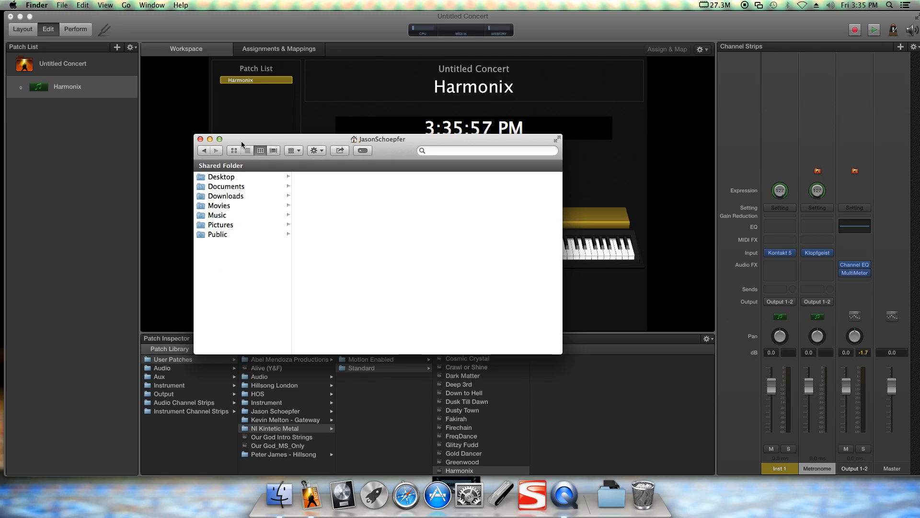
drag(270, 138, 659, 288)
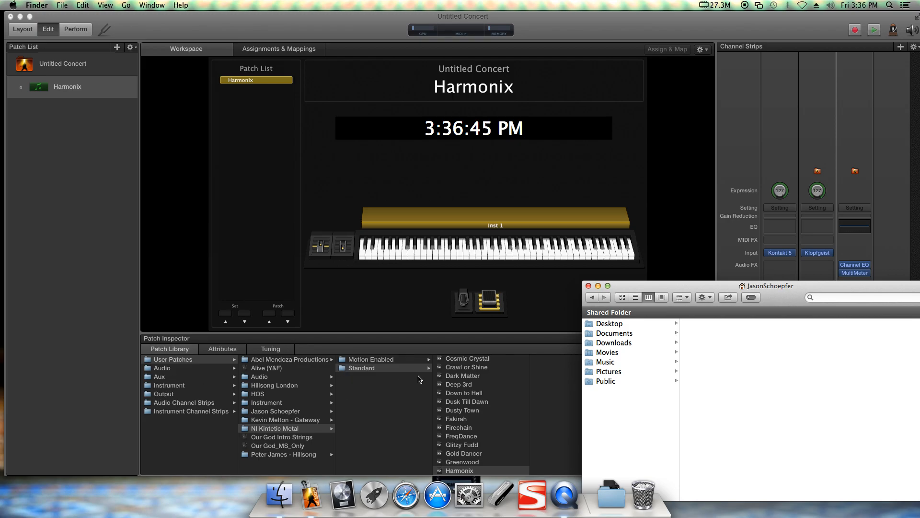
- Browse in Finder to the Standard folder under Music, Patches, NI Kintetic Metal, look through its patch files, and close the window
drag(776, 286, 512, 154)
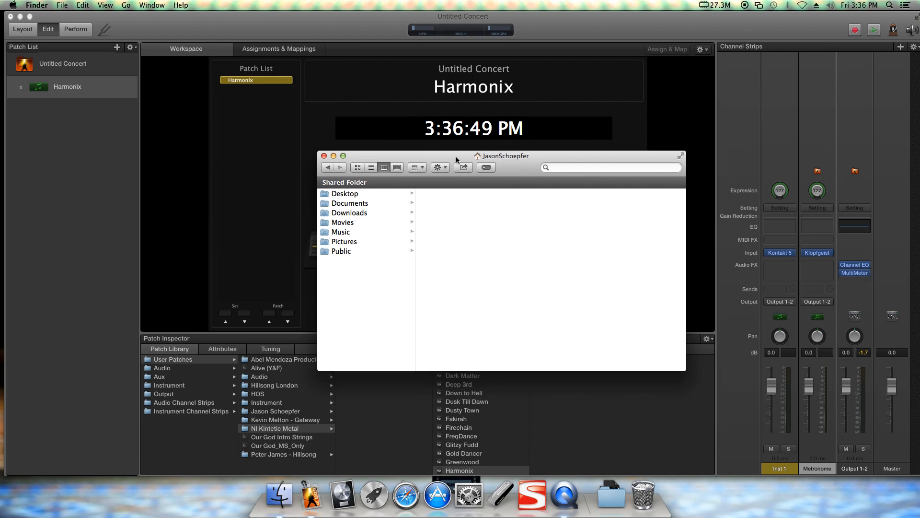
click(346, 233)
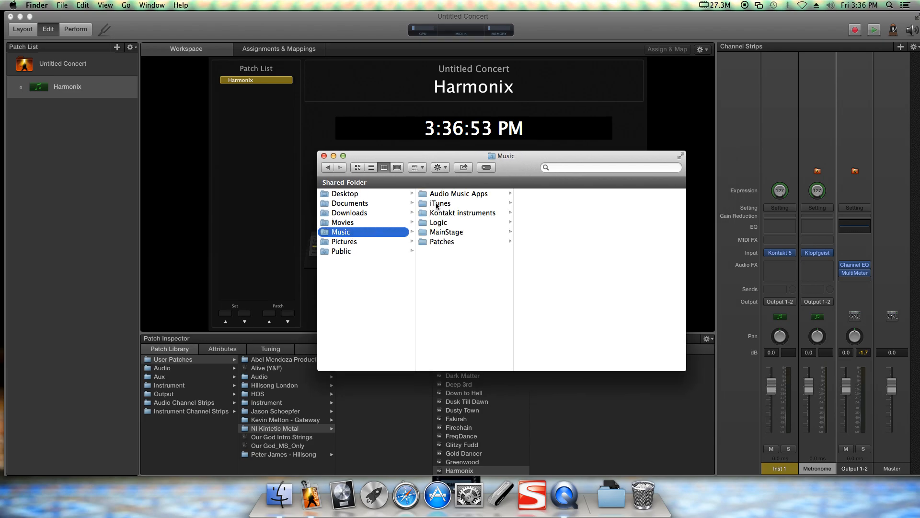
click(434, 241)
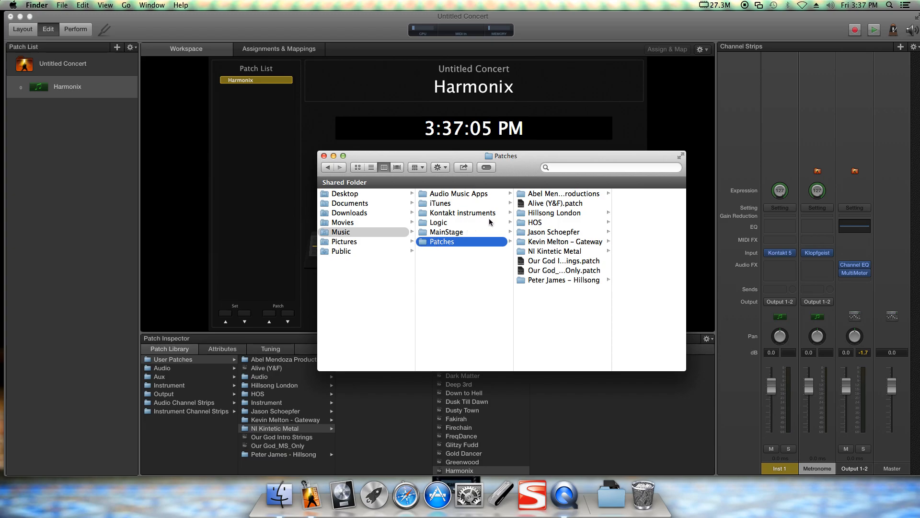
click(545, 252)
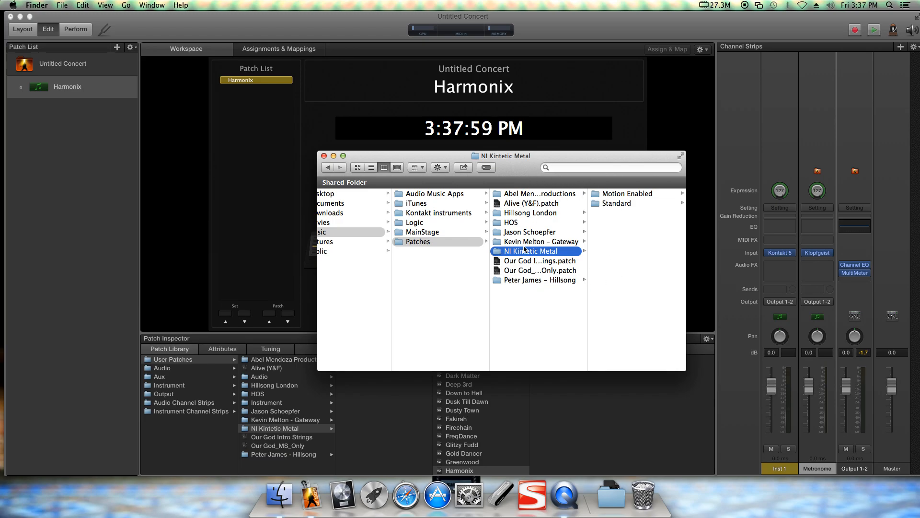
click(609, 203)
scroll(619, 240, down, 5)
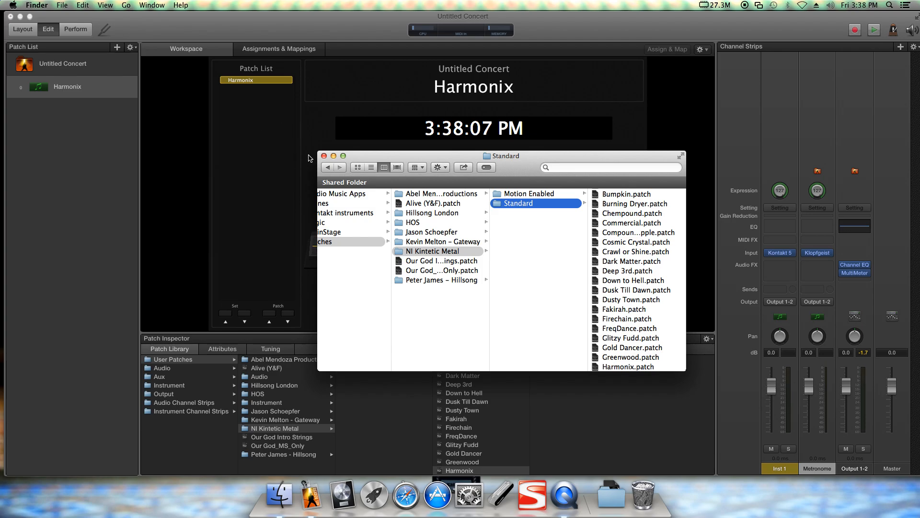
click(323, 156)
- Open the Kontakt 5 plug-in of the Harmonix patch's Inst 1 channel and list the Kinetic Metal library's instruments
scroll(448, 471, down, 3)
click(453, 470)
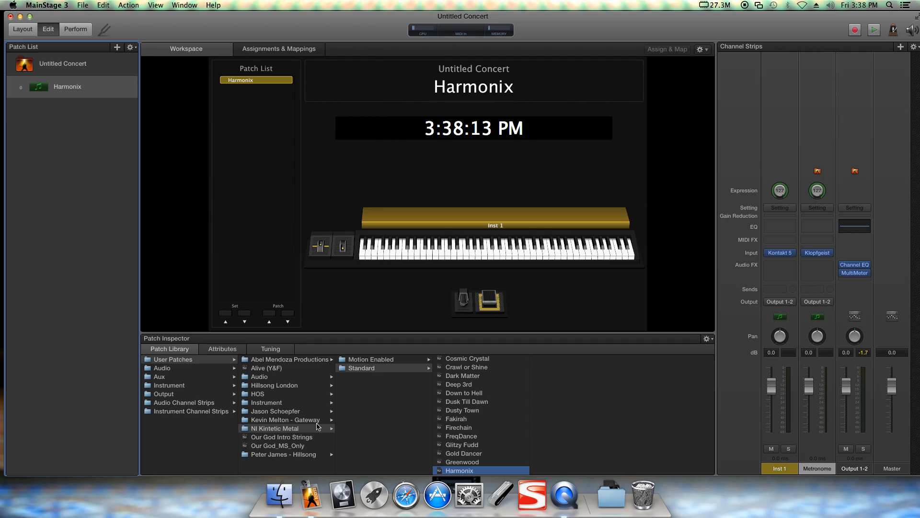
click(779, 254)
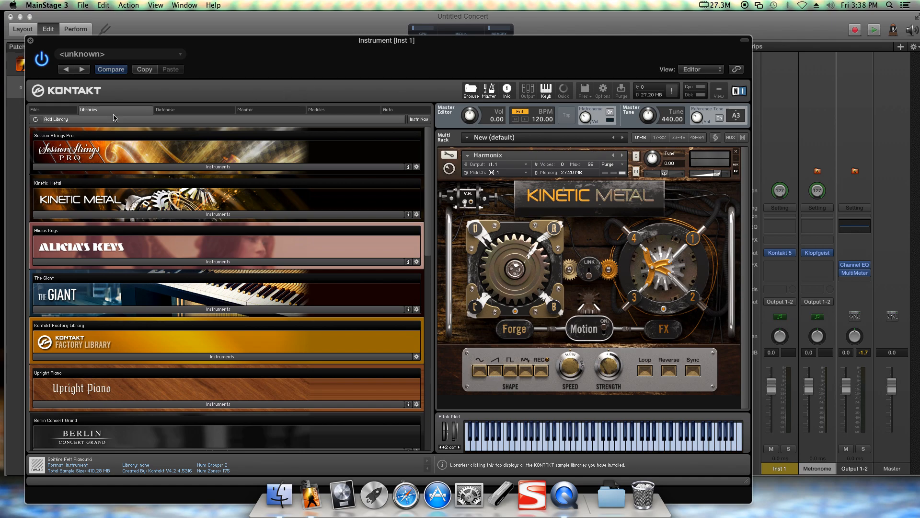
click(143, 214)
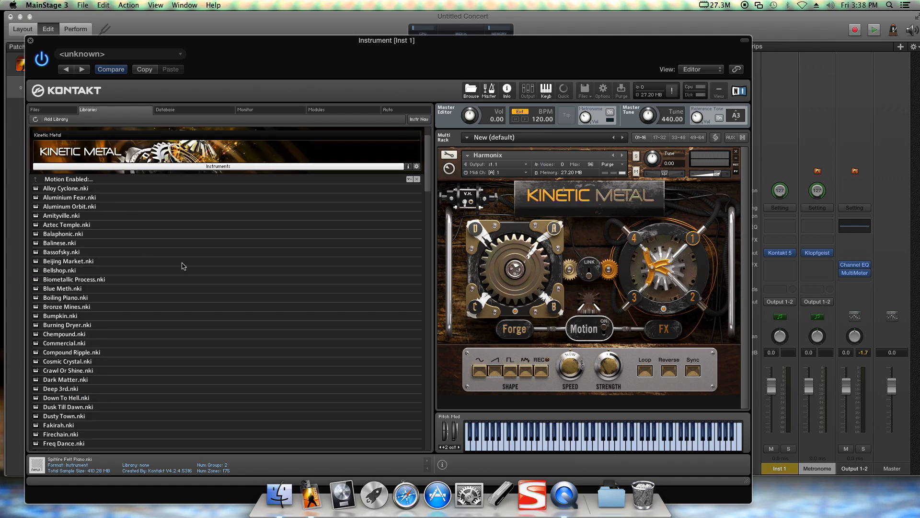
scroll(182, 266, down, 5)
scroll(183, 266, down, 1)
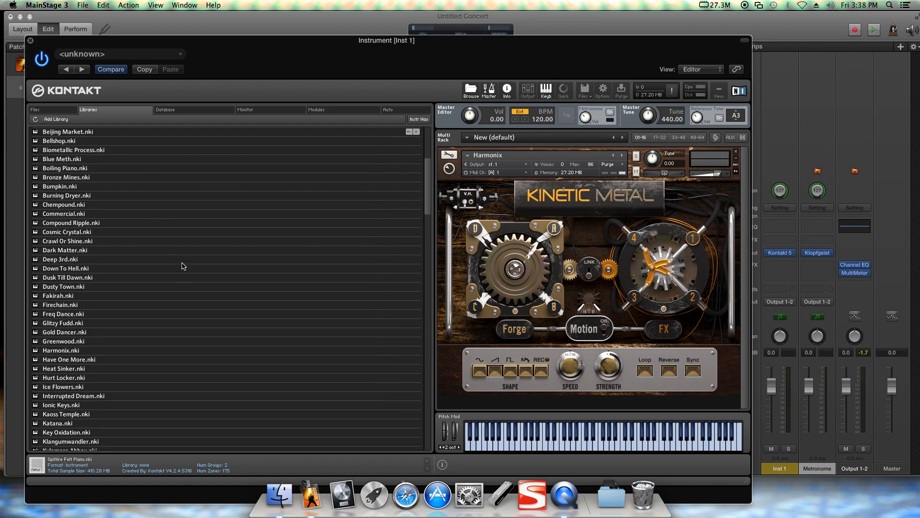
- Load Have One More.nki in place of the current Kontakt instrument and export the patch to the Standard folder as "Have One More"
click(47, 360)
drag(47, 361, 538, 204)
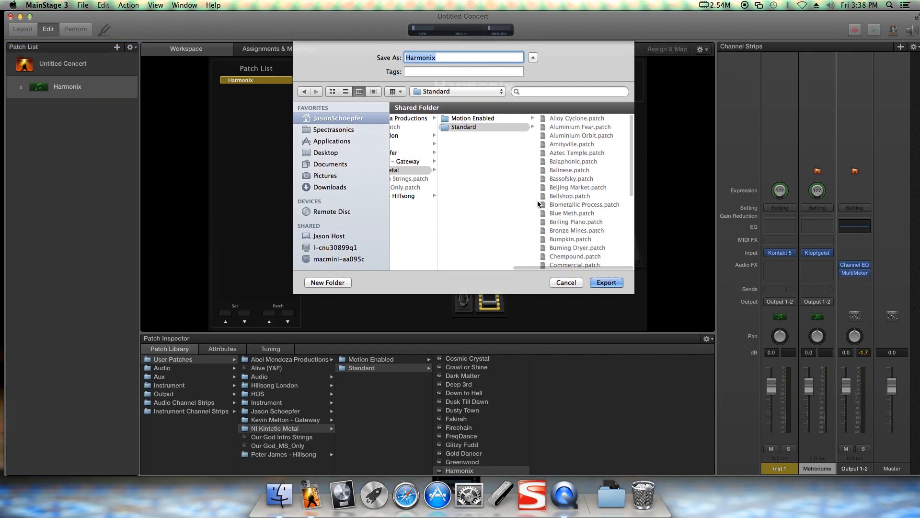
text(Have One Mo)
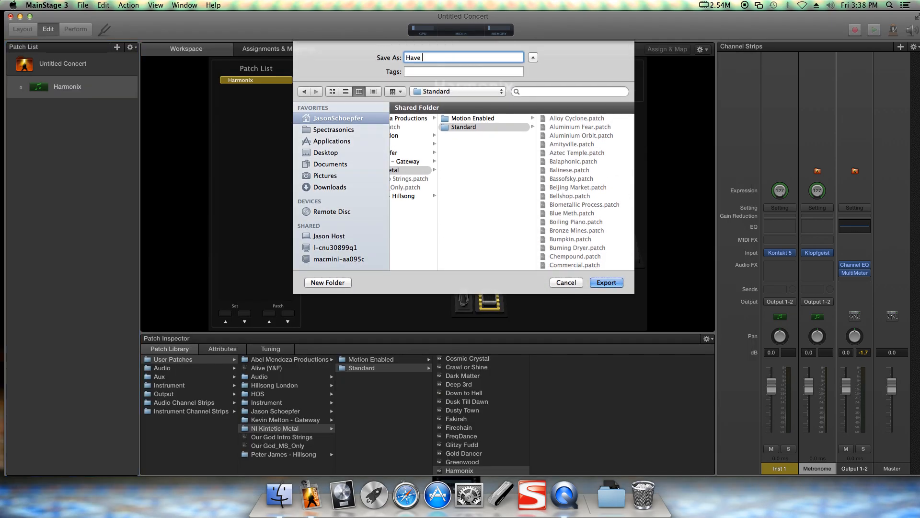
text(re)
key(Return)
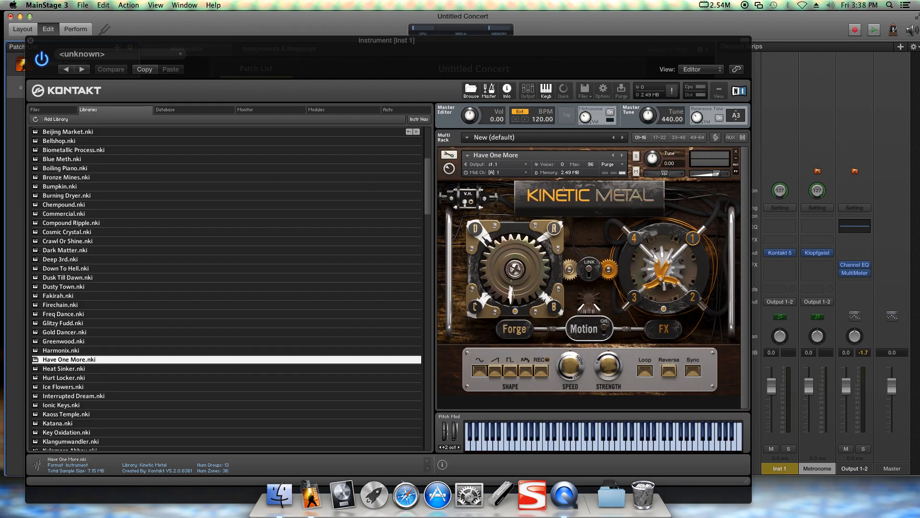
- Replace the Kontakt instrument with Heat Sinker.nki and export the patch to the Standard folder as "Heat Sinker"
click(64, 368)
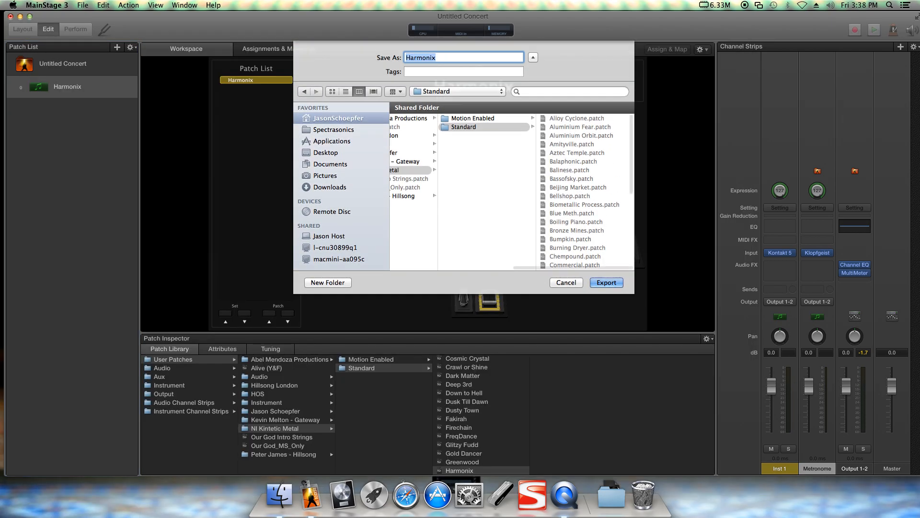
click(463, 127)
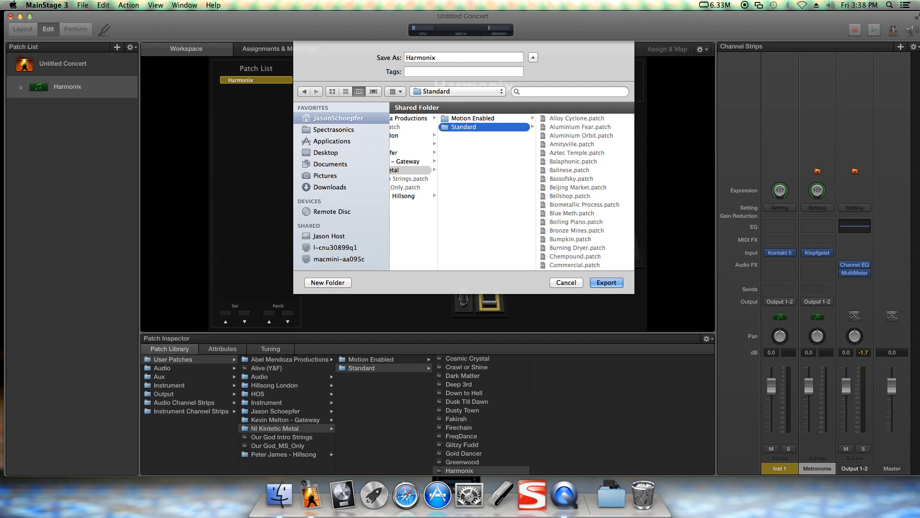
click(437, 58)
key(super+a)
text(Heat)
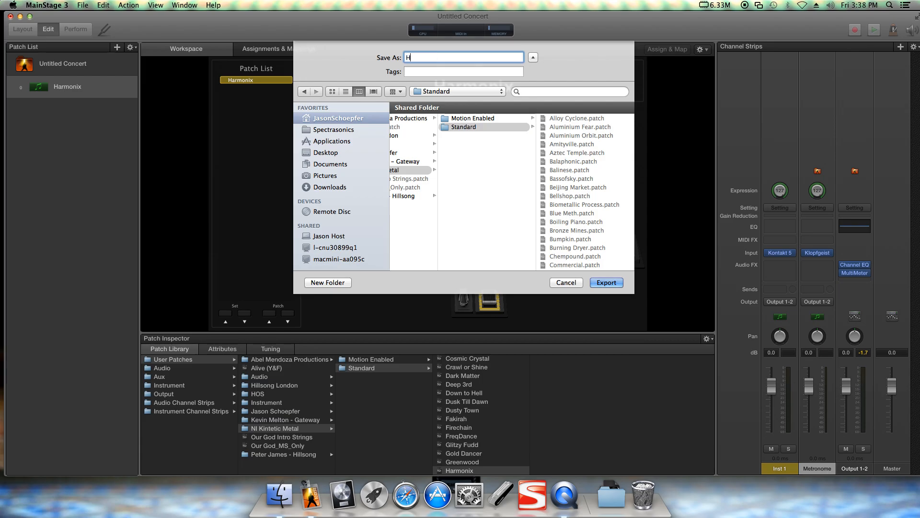
text( Sinker)
key(Return)
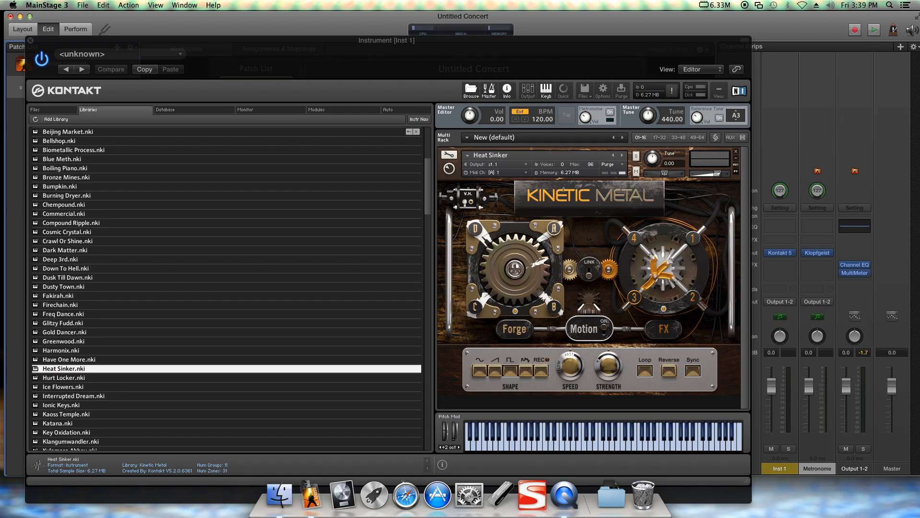
- Replace the Kontakt instrument with Hurt Locker.nki and export the patch to the Standard folder as "Hurt Locker"
click(64, 378)
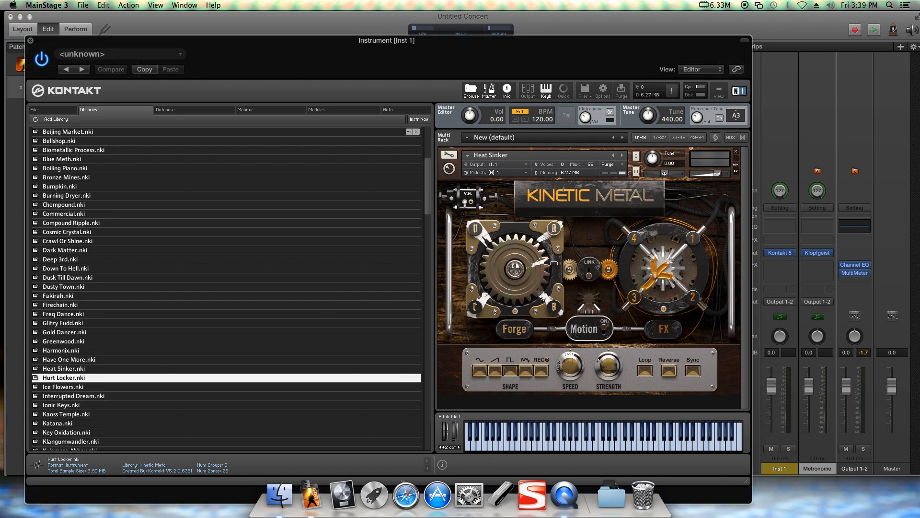
drag(64, 378, 554, 263)
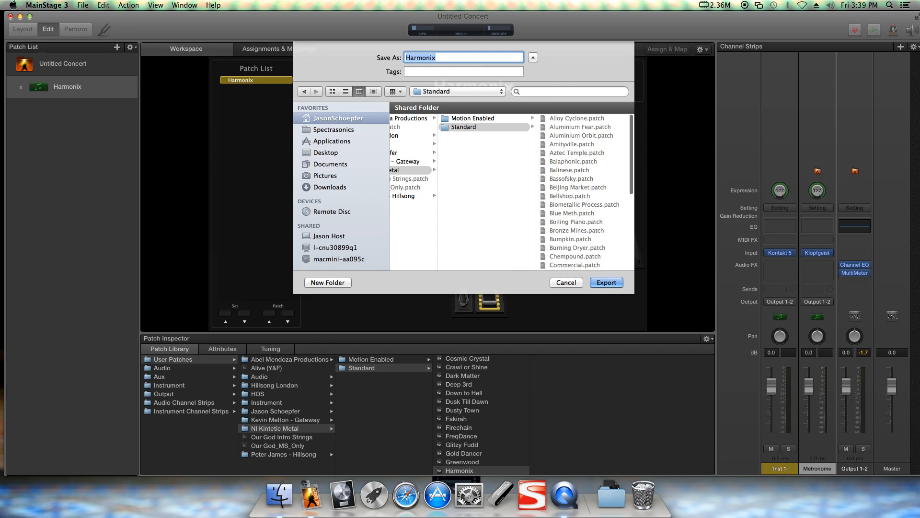
key(Return)
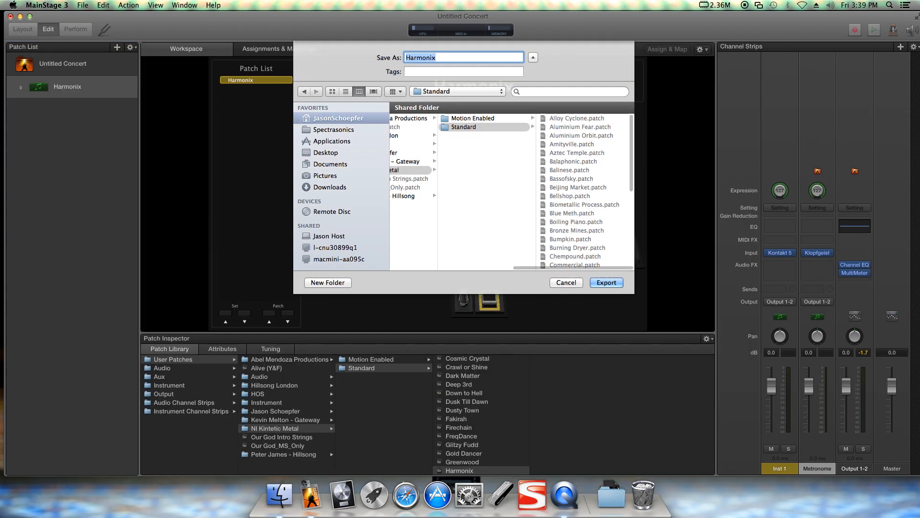
text(Hurt )
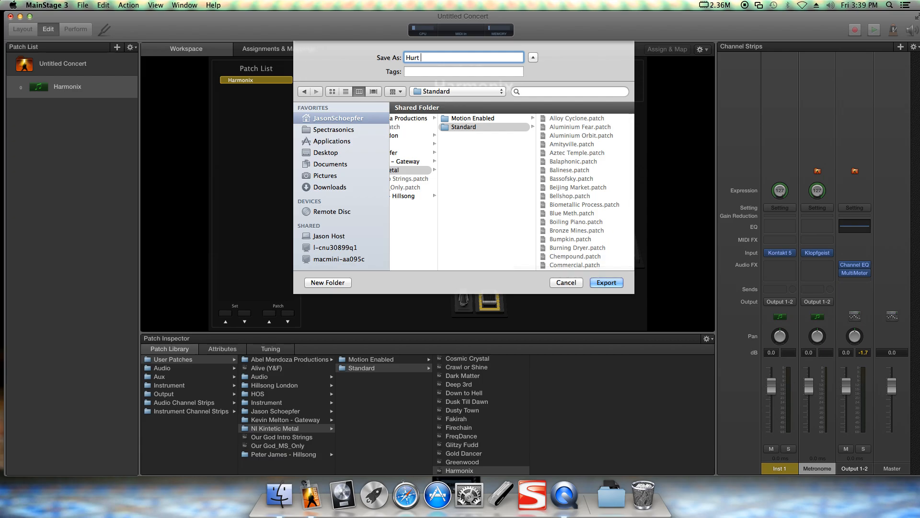
text(Locker)
key(Return)
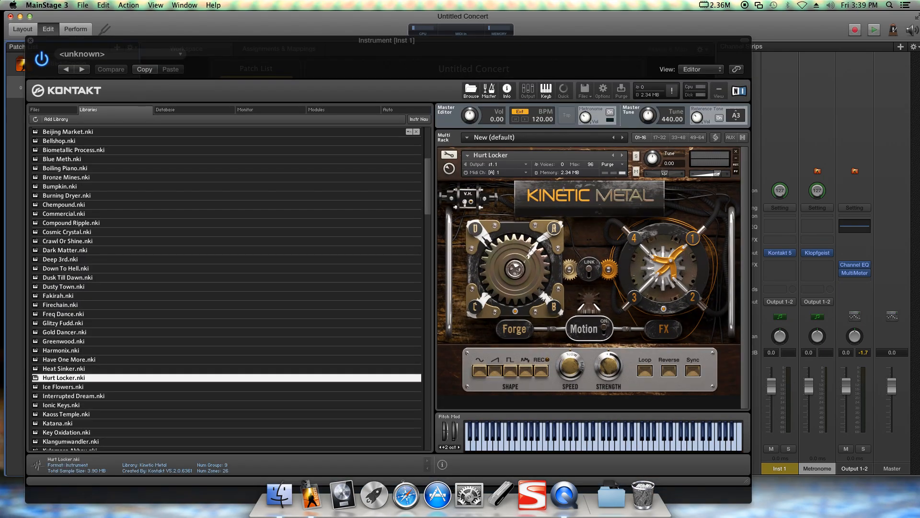
- Replace the Kontakt instrument with Ice Flowers.nki, export the patch to the Standard folder as "Ice Flowers", and close the plug-in window
click(63, 387)
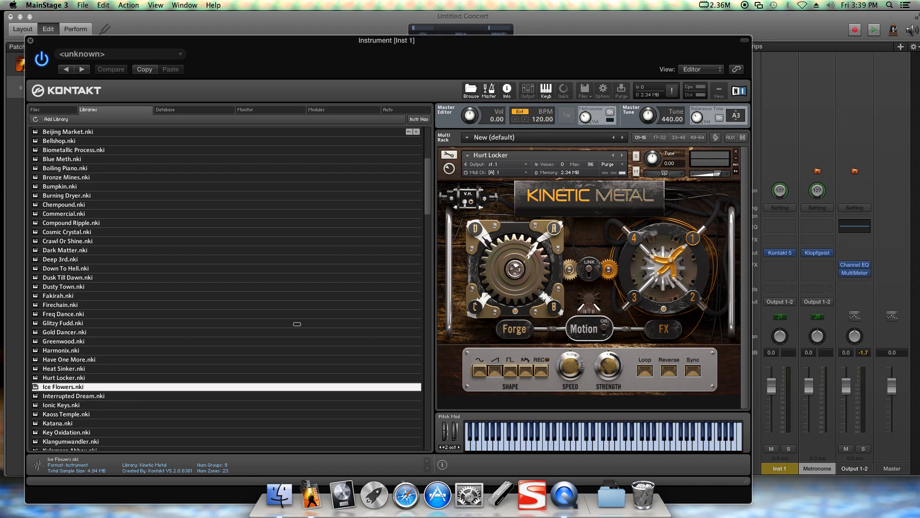
drag(515, 264, 516, 265)
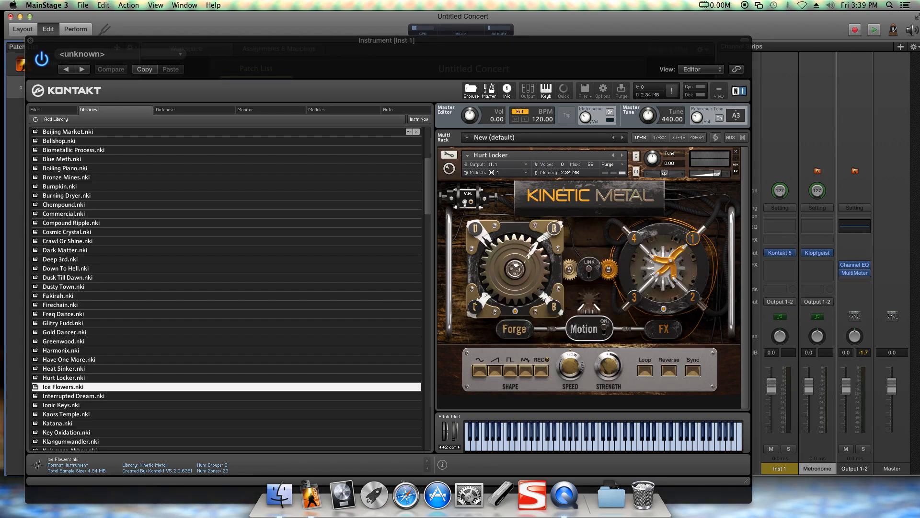
key(super+e)
text(Ice Flowers)
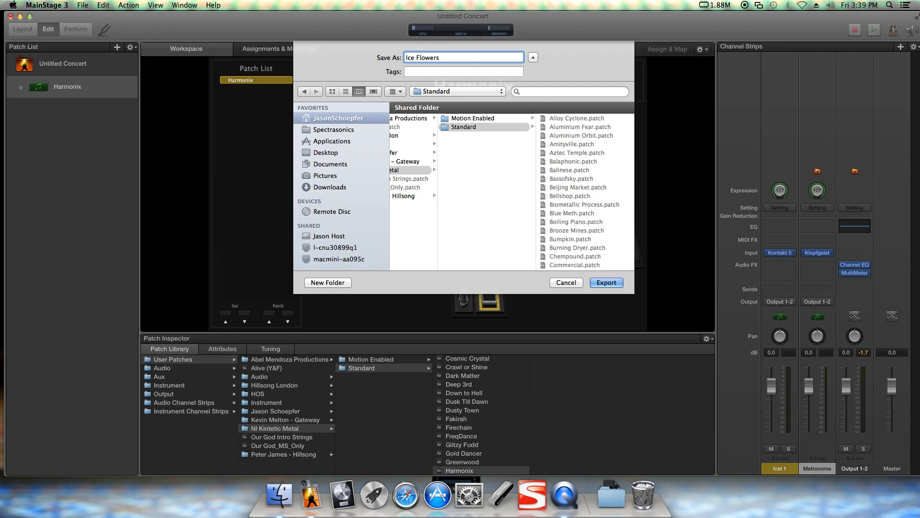
key(Return)
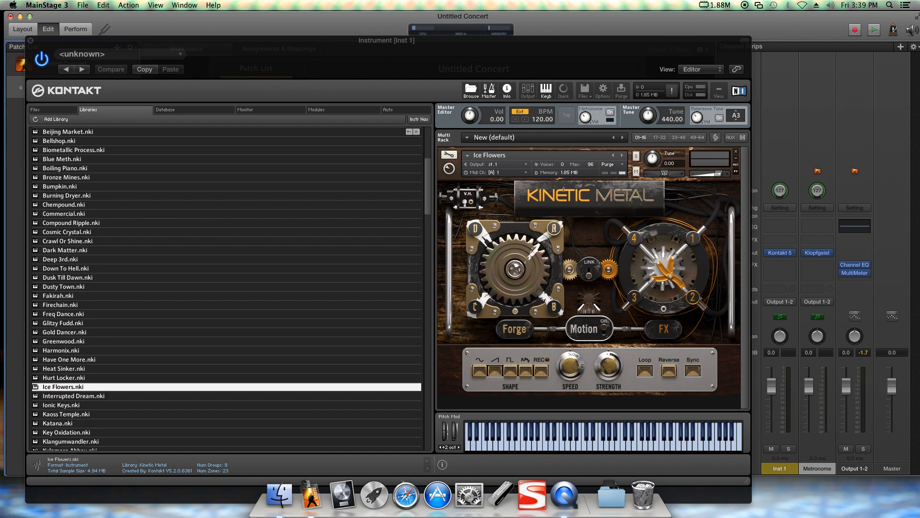
key(super+w)
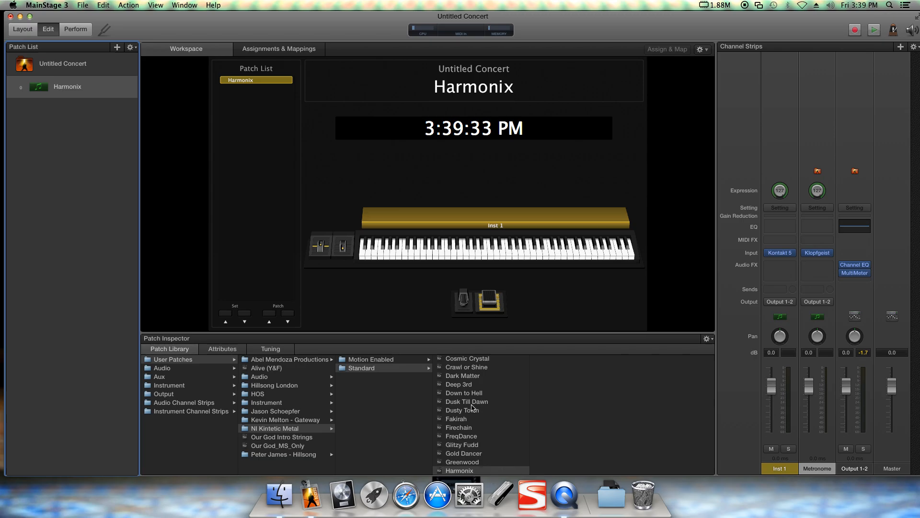
- Audition the Bellshop, Blue Meth, Crawl or Shine and Dark Matter patches one after another from the Standard folder of the patch library
scroll(470, 407, up, 5)
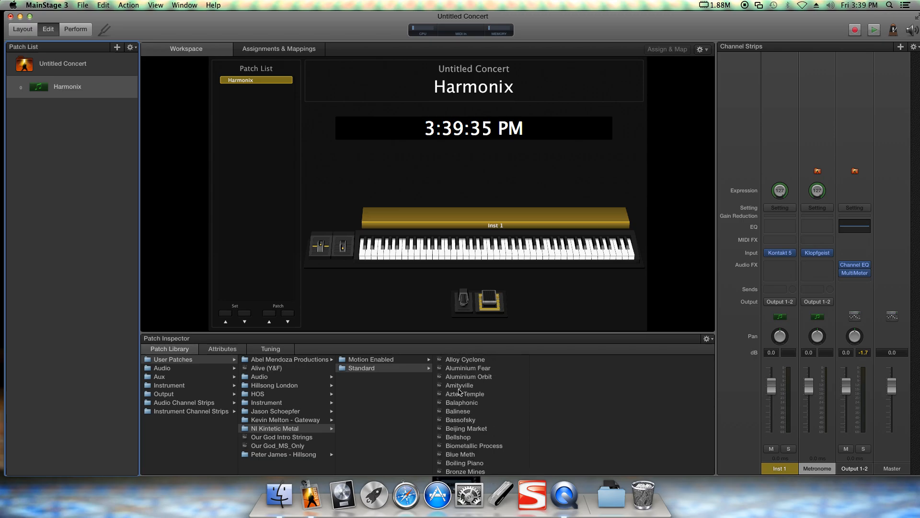
click(456, 437)
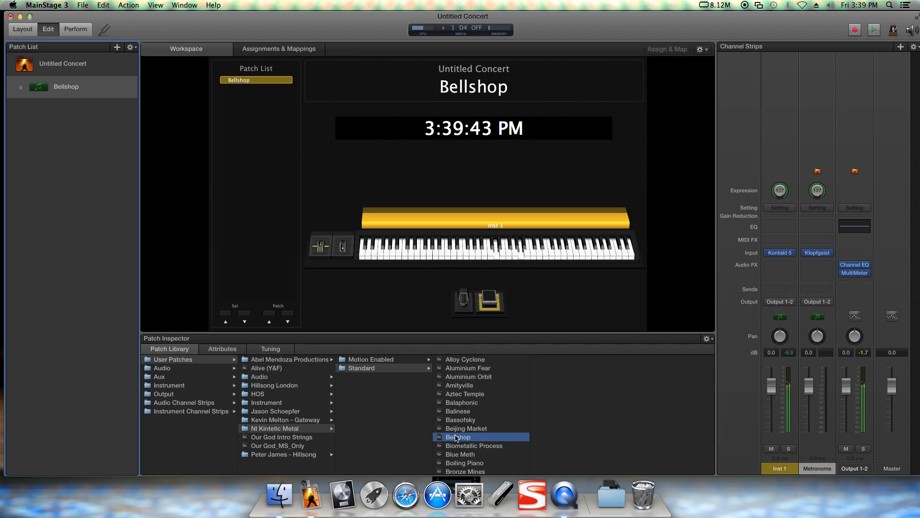
click(466, 454)
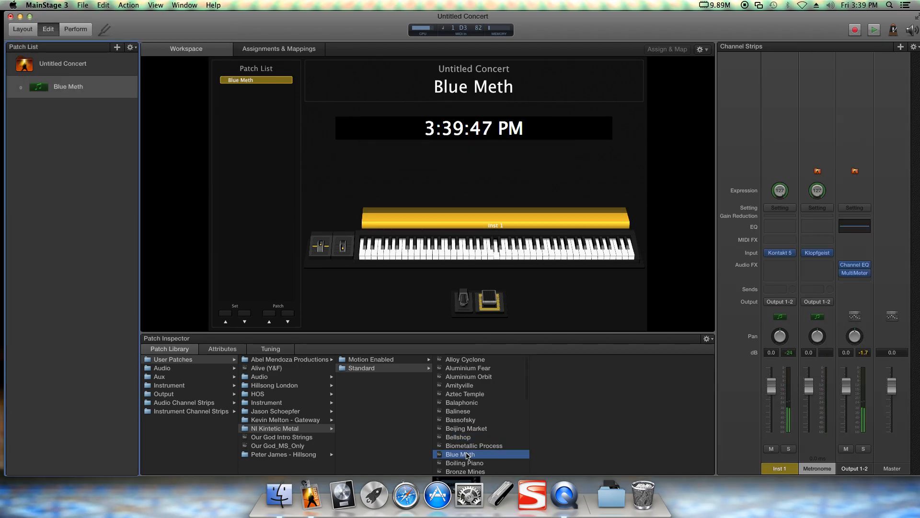
scroll(467, 456, down, 1)
scroll(467, 456, down, 7)
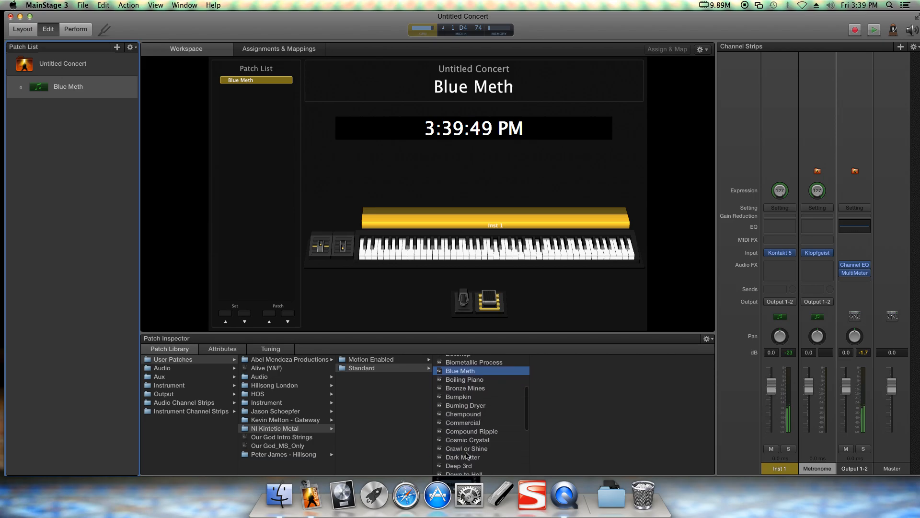
click(467, 448)
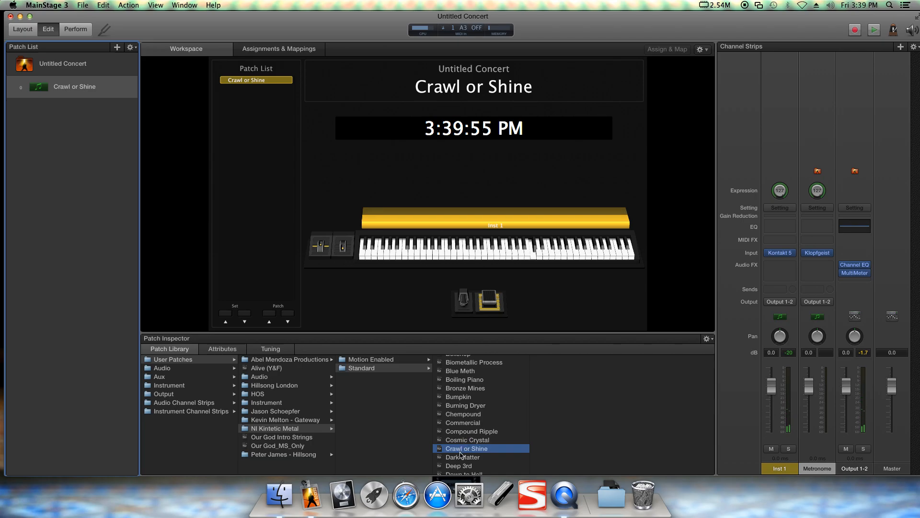
click(461, 456)
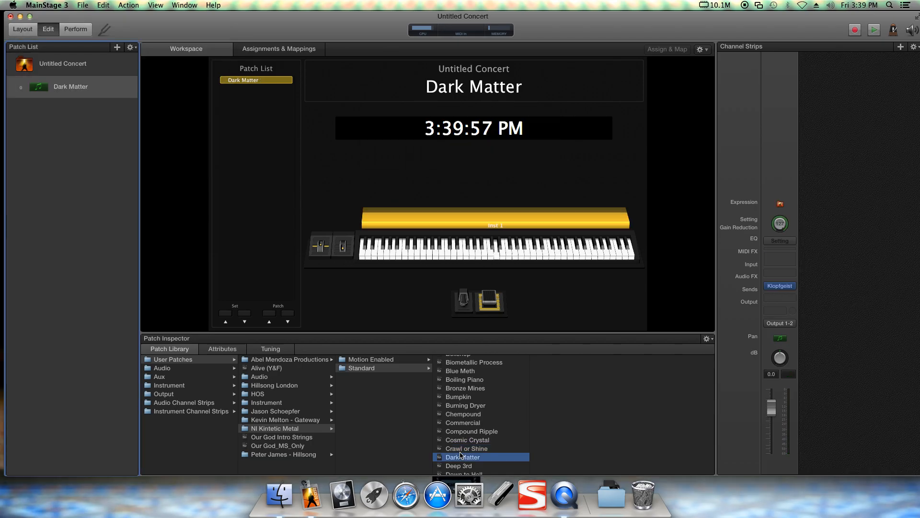